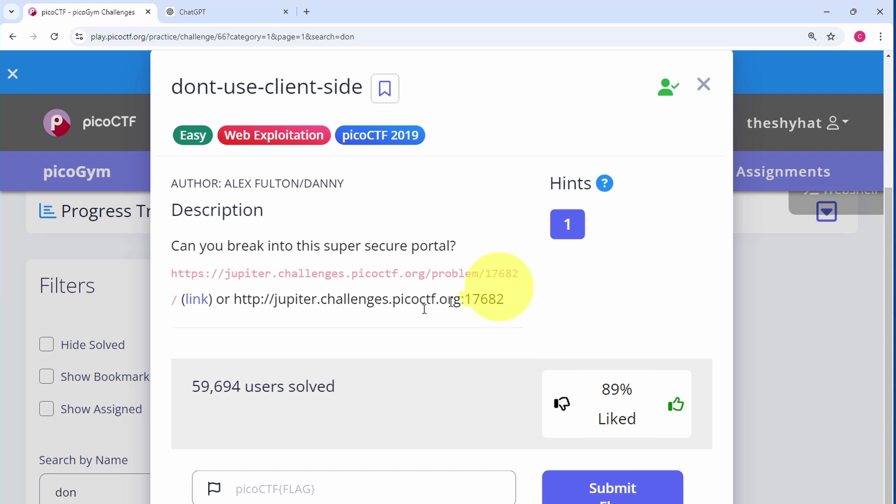
Open the challenge description's portal link in a new browser tab
{"action": "right_click", "coordinate": [197, 302]}
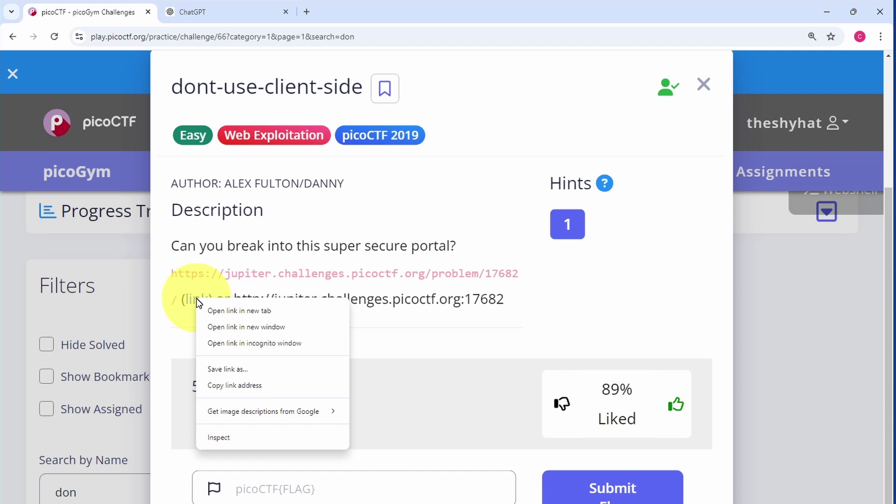
{"action": "left_click", "coordinate": [229, 312]}
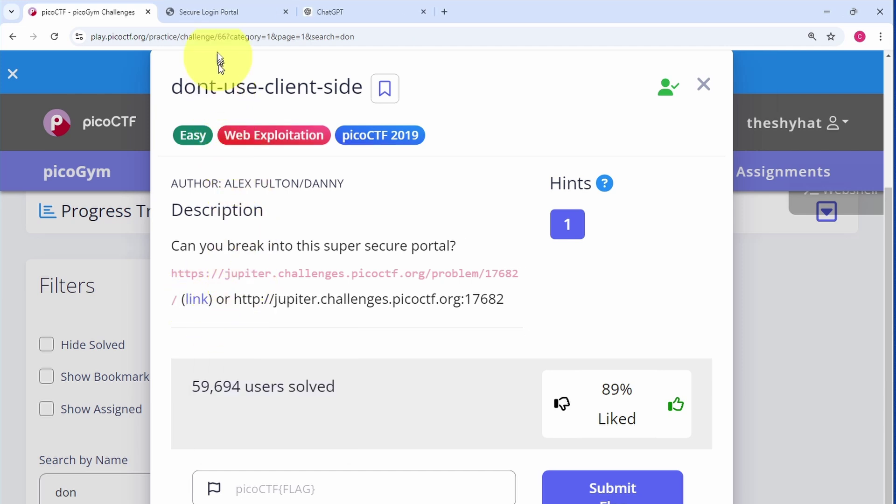
Switch to the Secure Login Portal tab and focus its single credentials field
{"action": "left_click", "coordinate": [214, 12]}
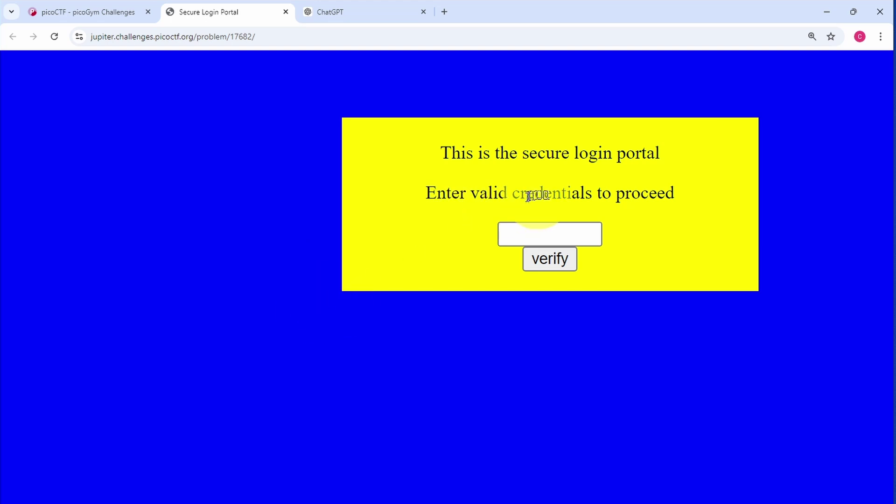
{"action": "left_click", "coordinate": [571, 238]}
{"action": "left_click", "coordinate": [526, 236]}
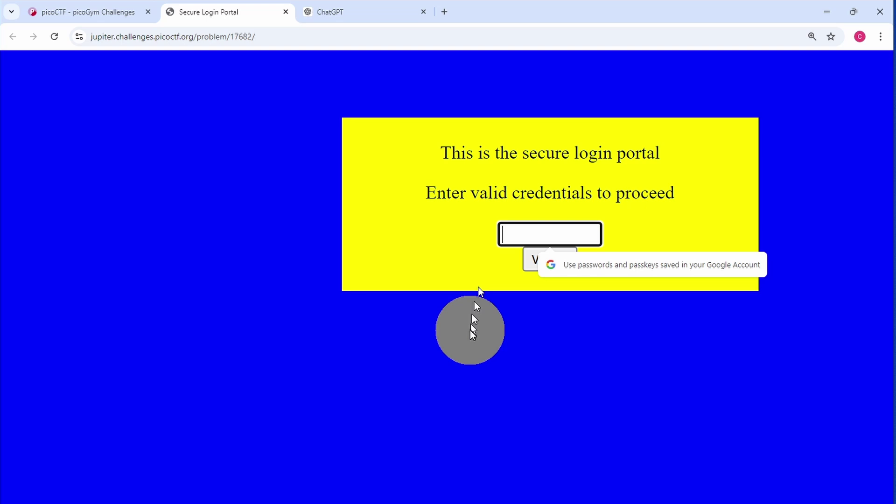
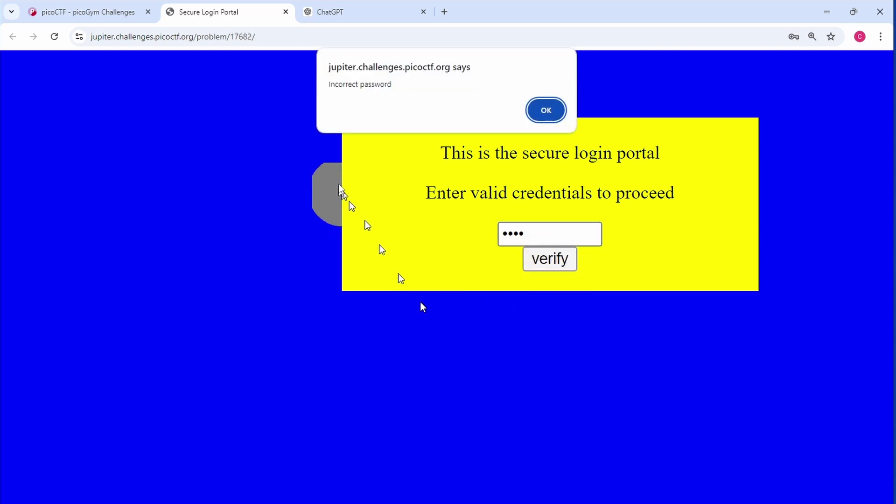
Dismiss the 'Incorrect password' alert on the Secure Login Portal
{"action": "left_click", "coordinate": [547, 112]}
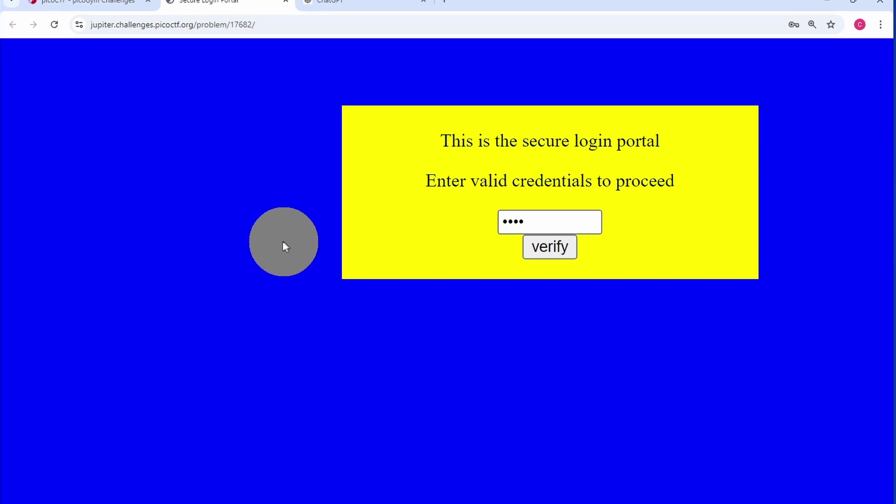
View the login page's source code through the page's context menu
{"action": "right_click", "coordinate": [277, 204]}
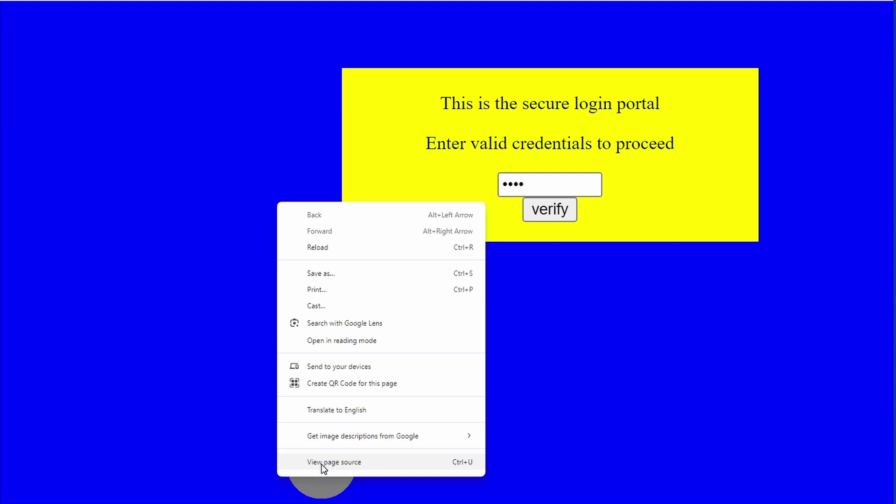
{"action": "left_click", "coordinate": [378, 468]}
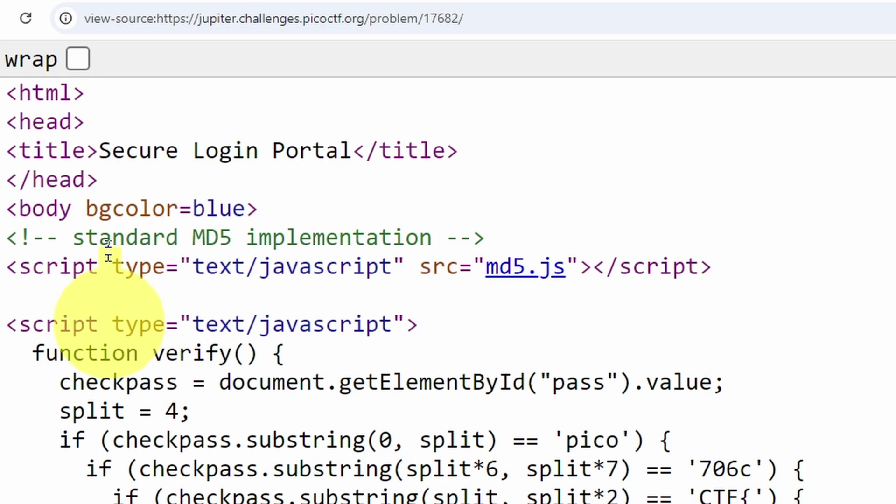
{"action": "scroll", "coordinate": [141, 485], "scroll_direction": "down", "scroll_amount": 4}
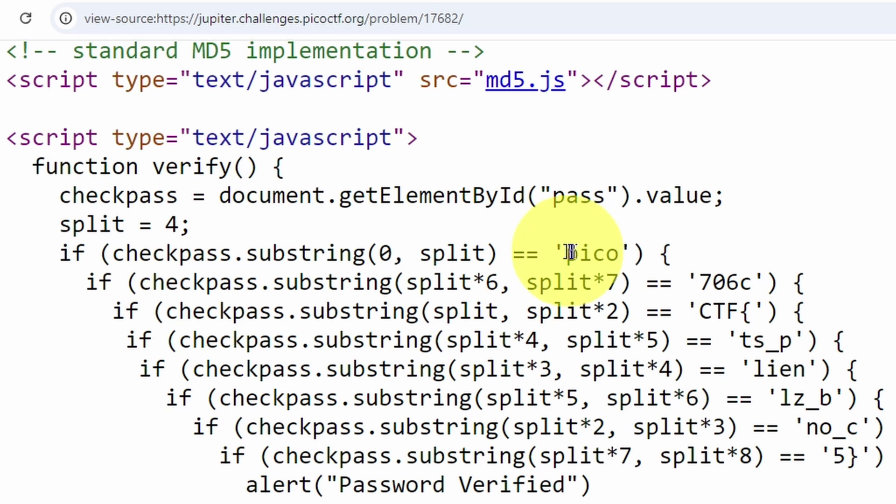
Start the flag in the address bar with the 'pico' and 'CTF{' fragments from the source
{"action": "left_click_drag", "start_coordinate": [566, 252], "coordinate": [620, 253]}
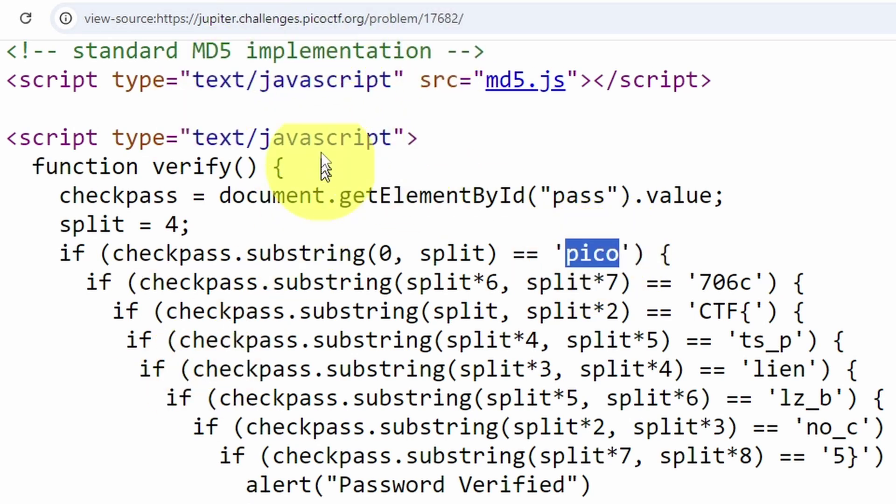
{"action": "left_click", "coordinate": [299, 19]}
{"action": "type", "text": "pico"}
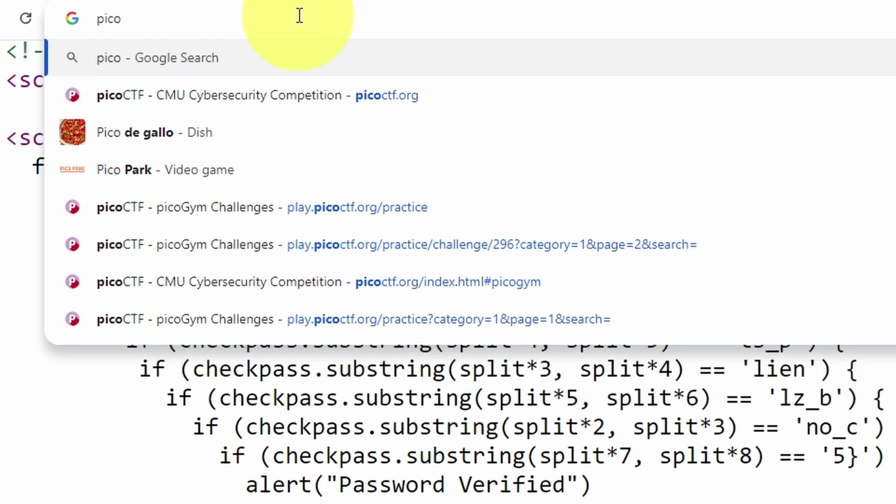
{"action": "left_click", "coordinate": [140, 465]}
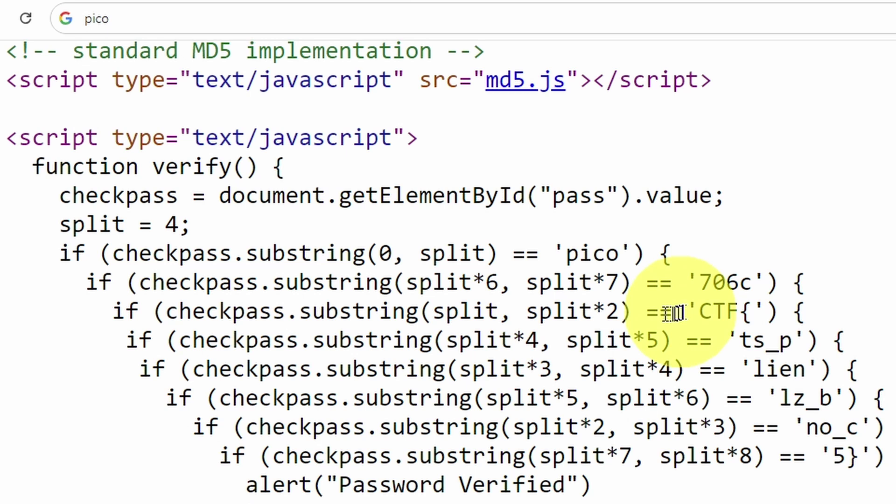
{"action": "left_click_drag", "start_coordinate": [699, 311], "coordinate": [745, 311]}
{"action": "key", "text": "ctrl+c"}
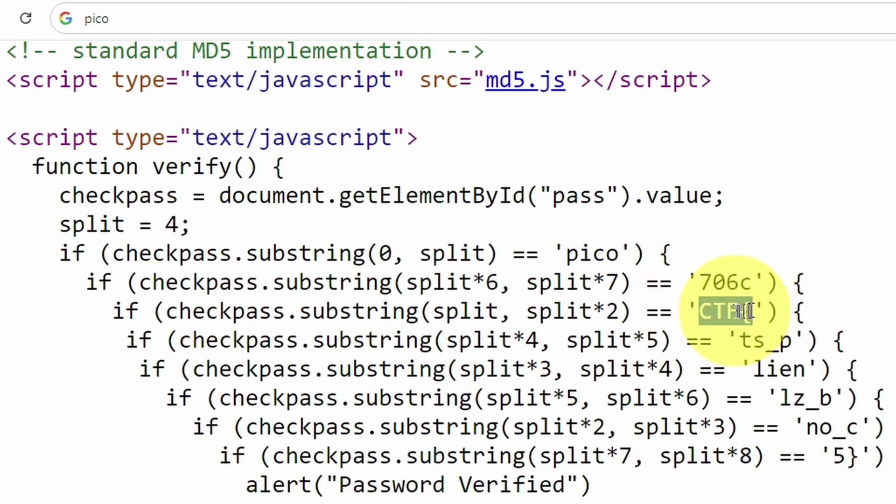
{"action": "left_click", "coordinate": [169, 21]}
{"action": "key", "text": "ctrl+v"}
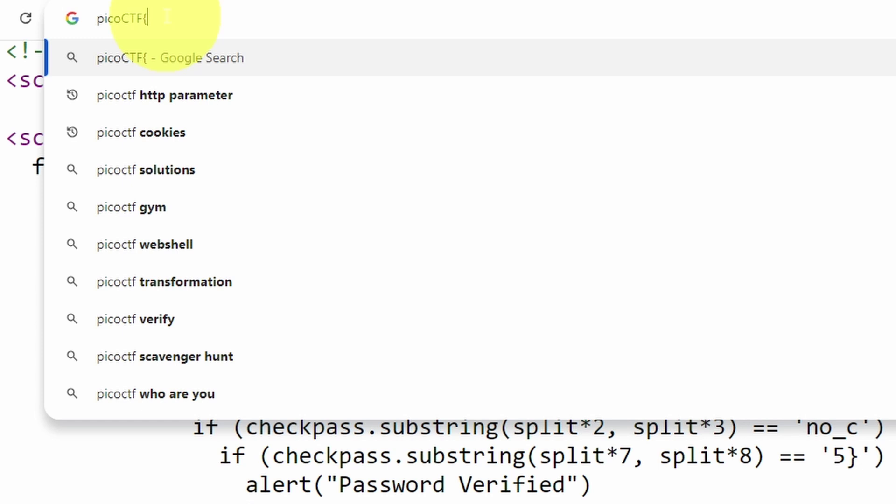
{"action": "left_click", "coordinate": [411, 483]}
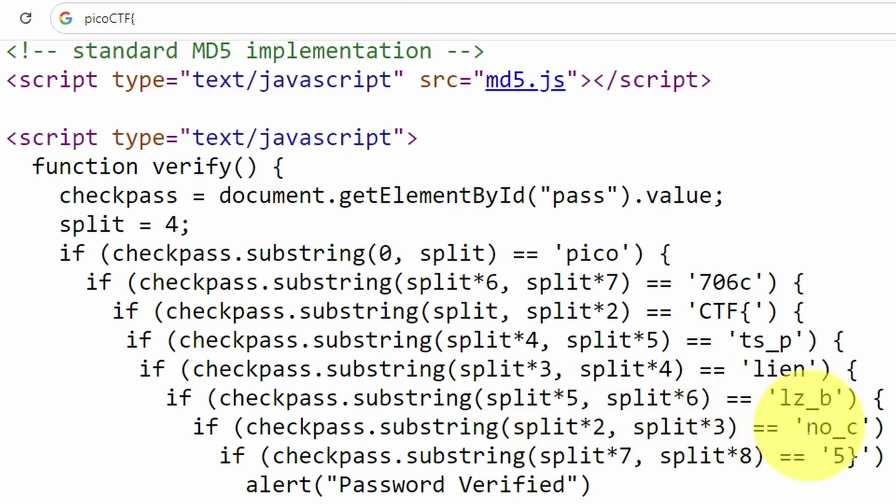
Append the 'no_c' and 'lien' fragments to the flag in the address bar
{"action": "left_click_drag", "start_coordinate": [806, 427], "coordinate": [872, 431]}
{"action": "key", "text": "ctrl+c"}
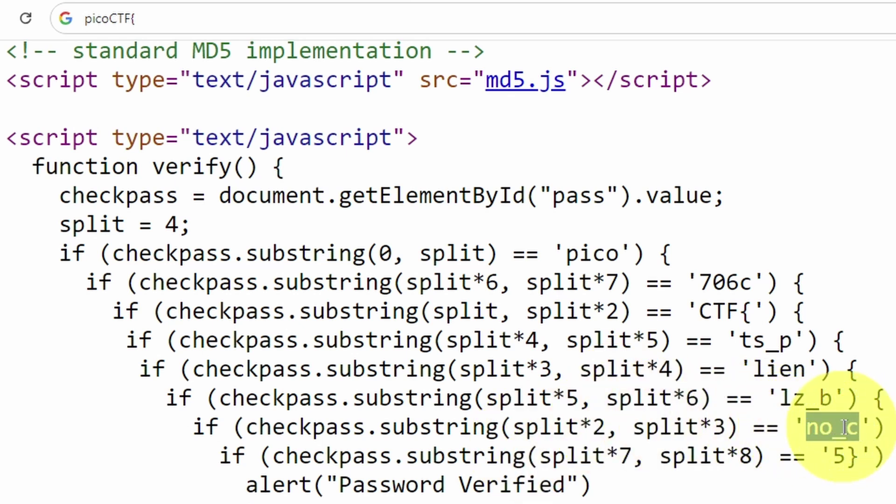
{"action": "left_click", "coordinate": [215, 21]}
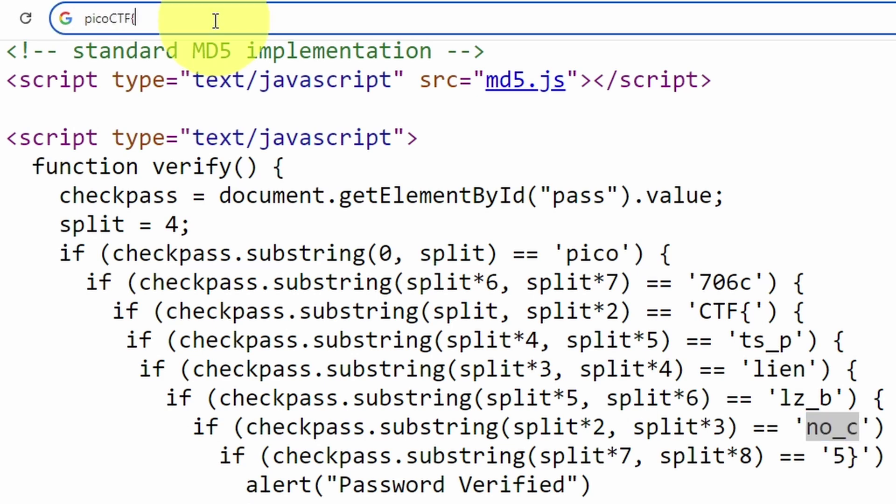
{"action": "key", "text": "ctrl+v"}
{"action": "left_click_drag", "start_coordinate": [488, 427], "coordinate": [498, 427]}
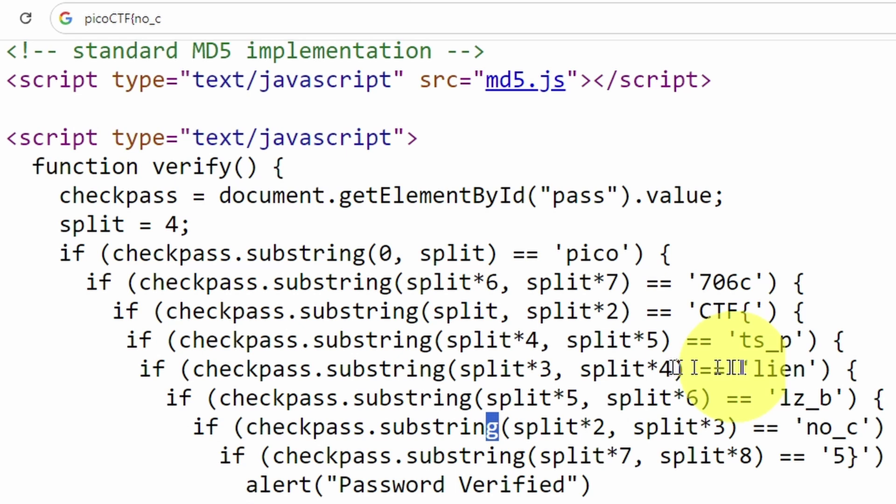
{"action": "left_click_drag", "start_coordinate": [753, 368], "coordinate": [806, 368]}
{"action": "key", "text": "ctrl+c"}
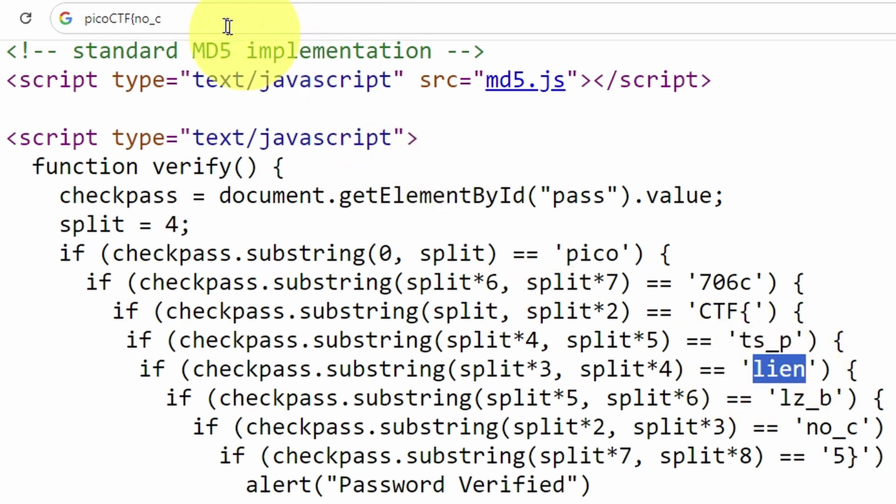
{"action": "left_click", "coordinate": [203, 22]}
{"action": "left_click", "coordinate": [204, 23]}
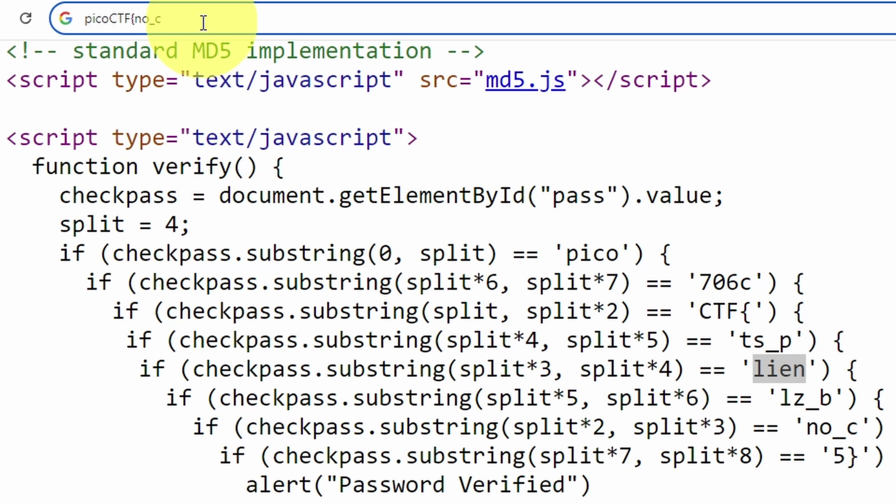
{"action": "key", "text": "ctrl+v"}
{"action": "left_click", "coordinate": [434, 280]}
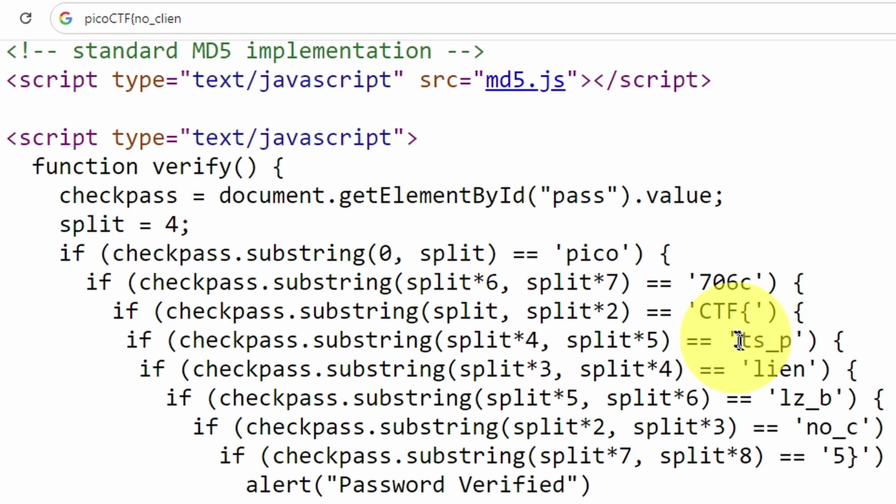
Append the 'ts_p' and 'lz_b' fragments to the partial flag
{"action": "left_click_drag", "start_coordinate": [738, 331], "coordinate": [782, 334]}
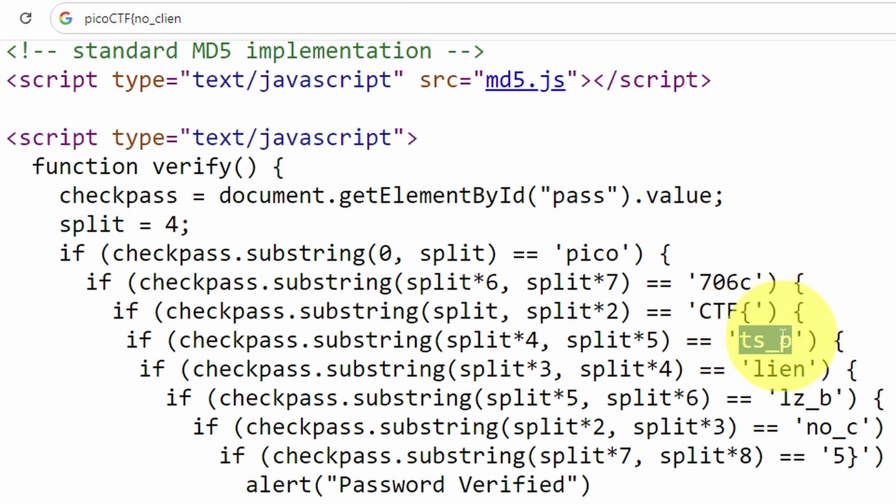
{"action": "left_click", "coordinate": [209, 17]}
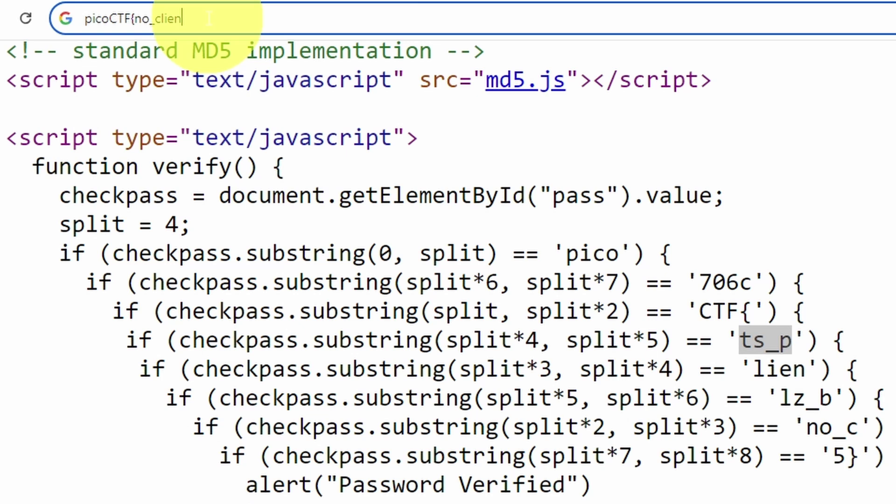
{"action": "type", "text": "ts_p"}
{"action": "left_click", "coordinate": [632, 352]}
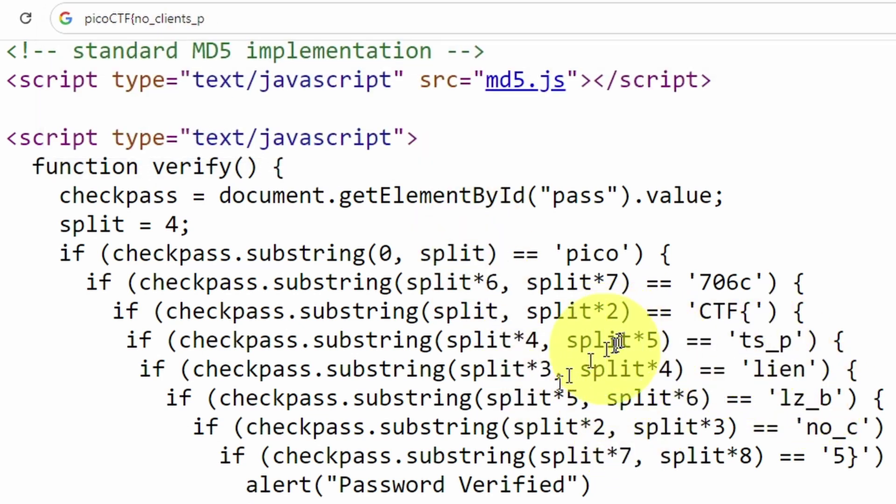
{"action": "left_click_drag", "start_coordinate": [778, 398], "coordinate": [830, 397]}
{"action": "key", "text": "ctrl+c"}
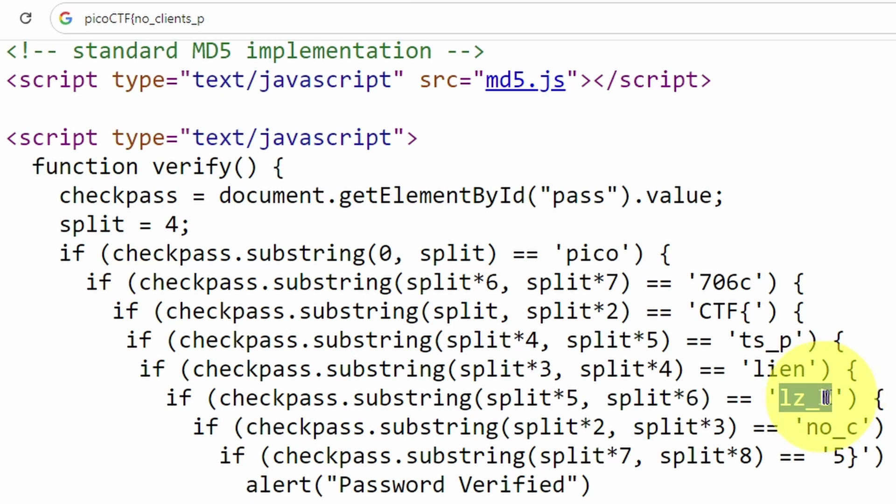
{"action": "left_click", "coordinate": [283, 19]}
{"action": "left_click", "coordinate": [283, 19]}
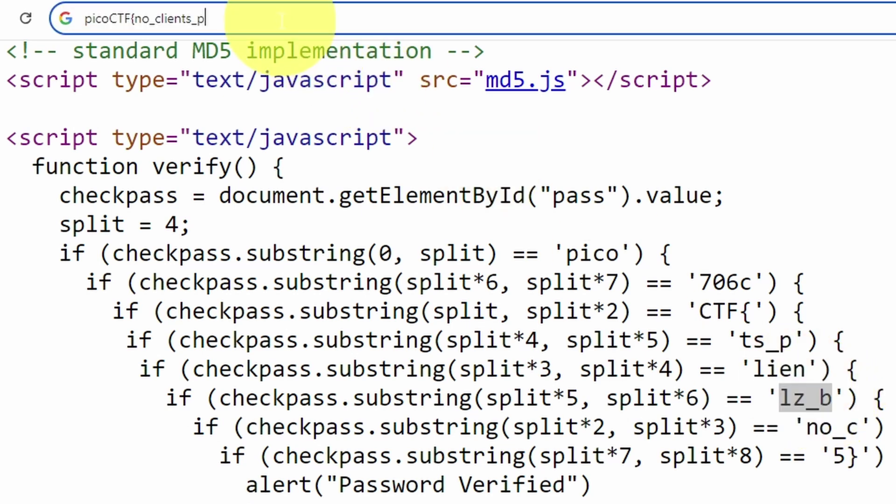
{"action": "key", "text": "ctrl+v"}
{"action": "left_click", "coordinate": [560, 432]}
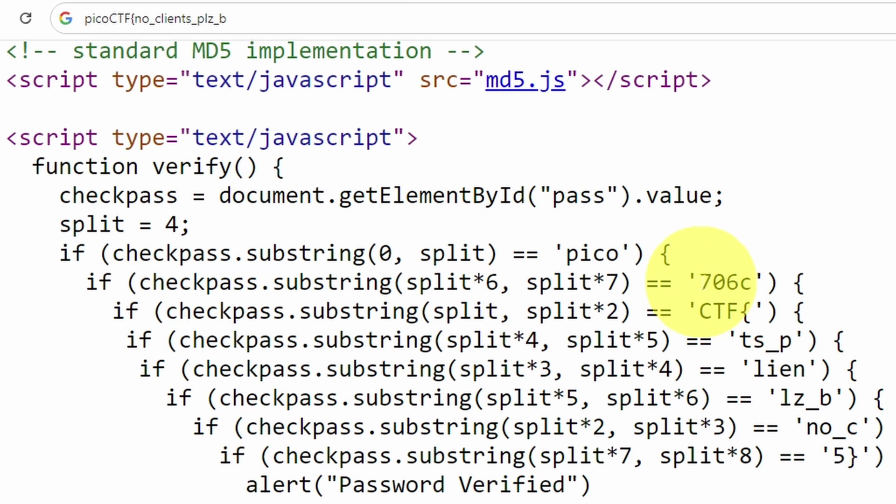
Append the '706c' fragment after 'plz_b' in the address bar
{"action": "left_click_drag", "start_coordinate": [700, 283], "coordinate": [741, 275]}
{"action": "key", "text": "ctrl+c"}
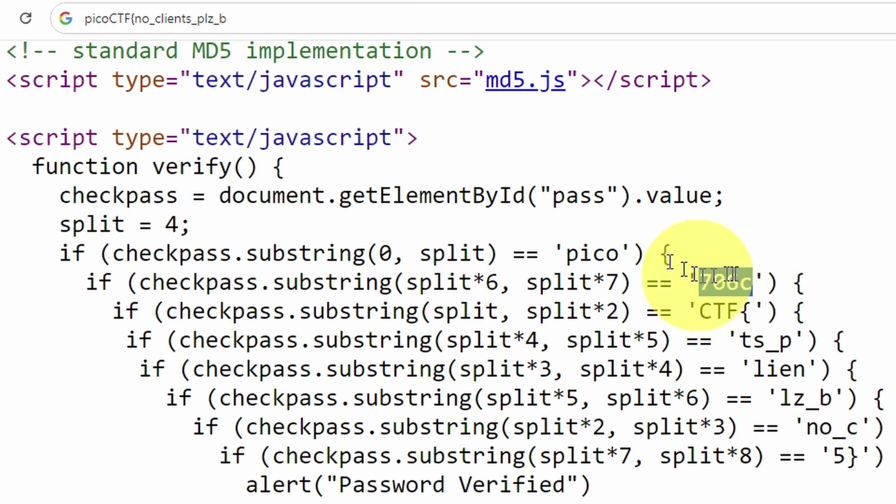
{"action": "double_click", "coordinate": [271, 20]}
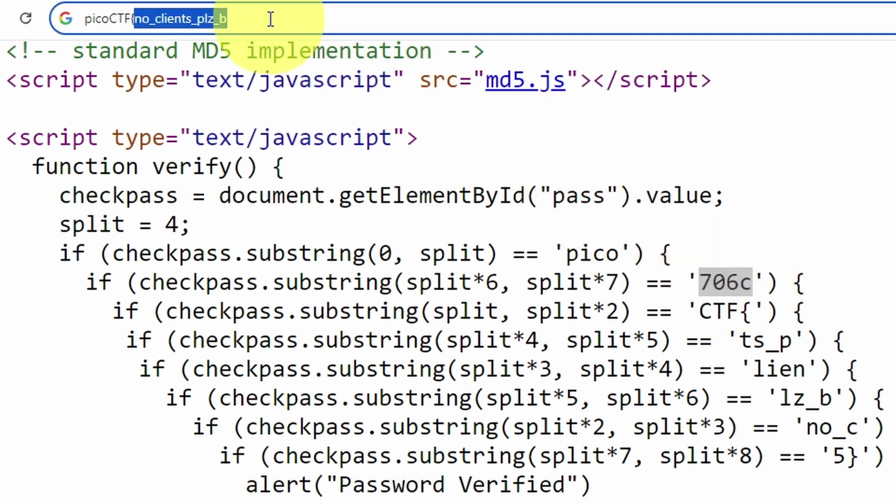
{"action": "left_click", "coordinate": [271, 20]}
{"action": "double_click", "coordinate": [270, 19]}
{"action": "left_click", "coordinate": [269, 18]}
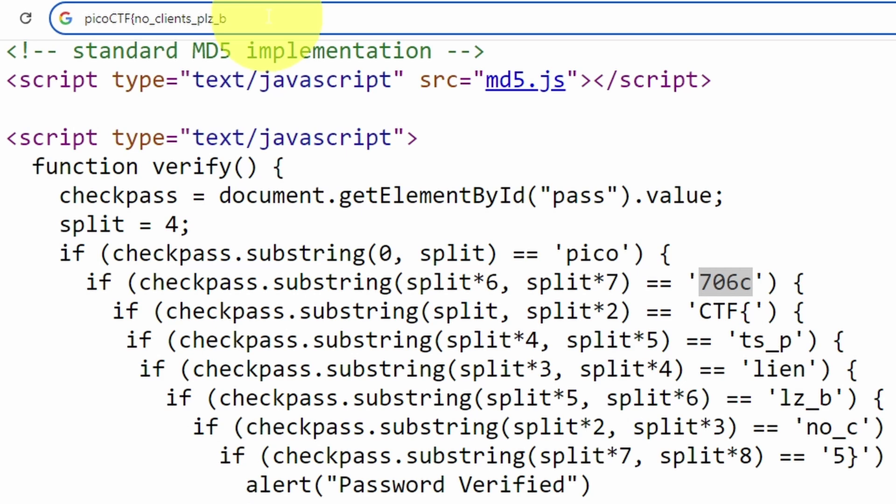
{"action": "key", "text": "ctrl+v"}
{"action": "left_click", "coordinate": [586, 372]}
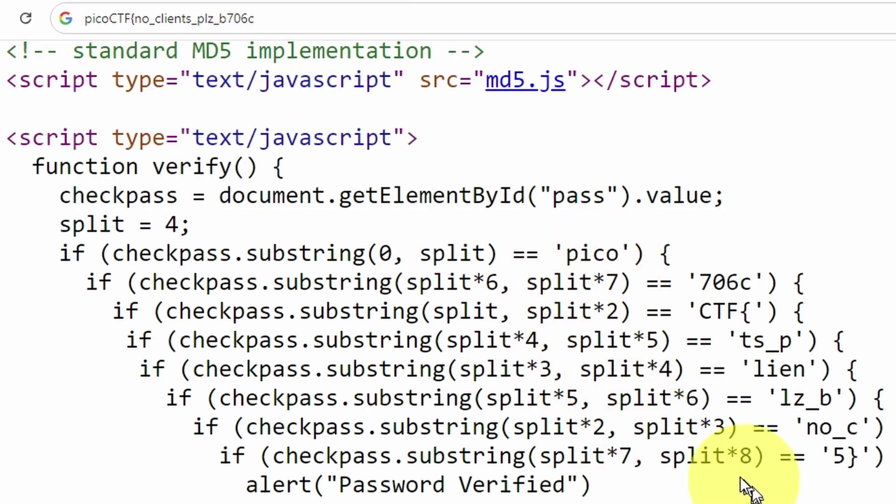
Append the final '5}' piece and select the whole assembled flag
{"action": "left_click_drag", "start_coordinate": [831, 455], "coordinate": [850, 459]}
{"action": "key", "text": "ctrl+c"}
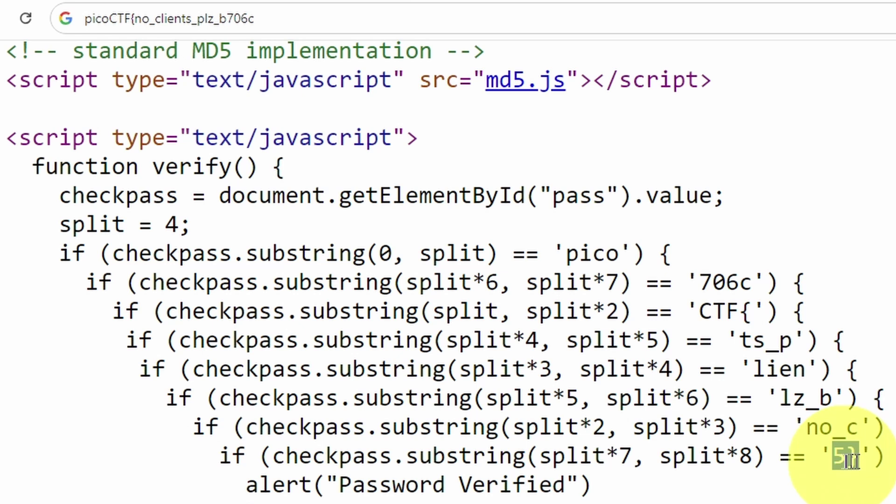
{"action": "left_click", "coordinate": [284, 18]}
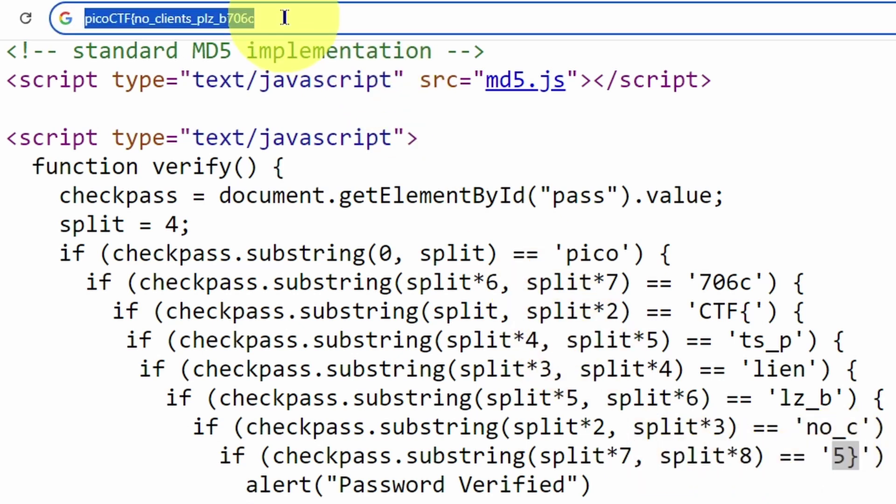
{"action": "double_click", "coordinate": [285, 17]}
{"action": "left_click", "coordinate": [287, 18]}
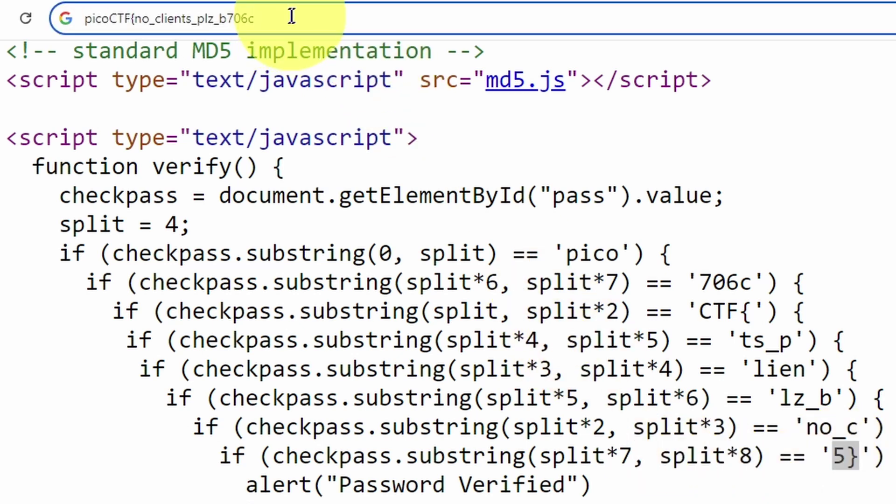
{"action": "key", "text": "ctrl+v"}
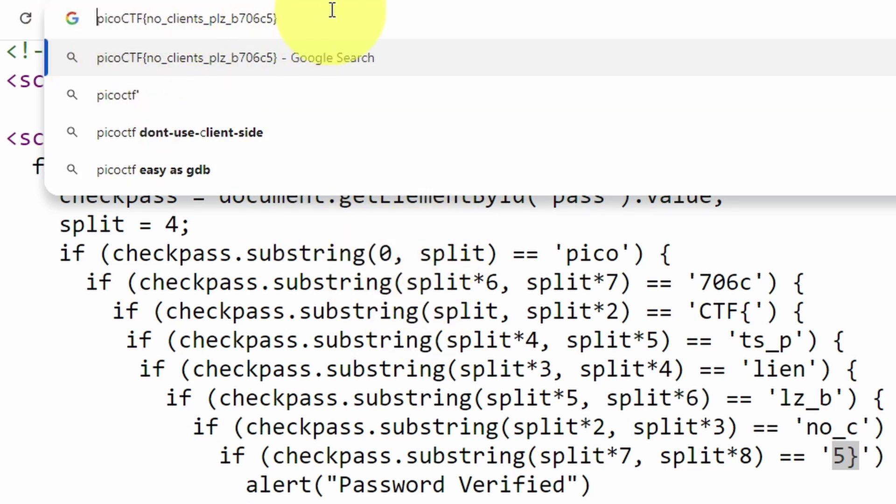
{"action": "key", "text": "ctrl+a"}
{"action": "key", "text": "ctrl+c"}
Paste the flag into picoGym's dont-use-client-side challenge, submit it, and close the success notice
{"action": "left_click", "coordinate": [326, 205]}
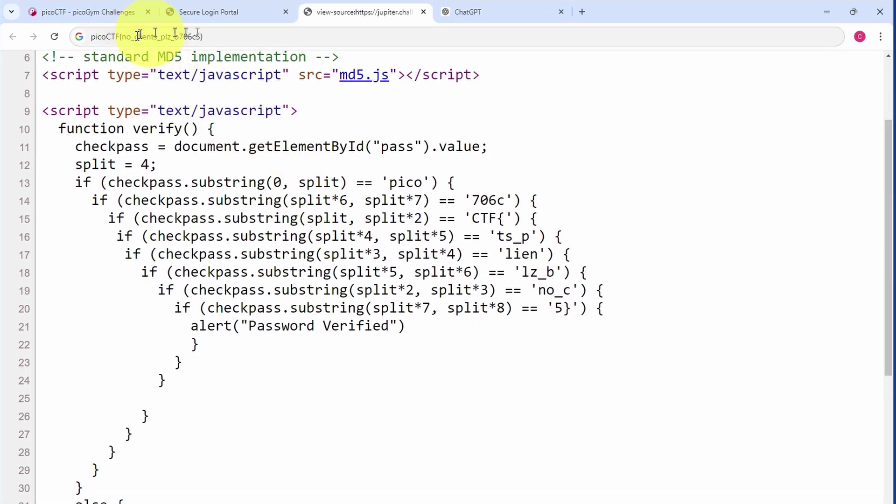
{"action": "left_click", "coordinate": [81, 13]}
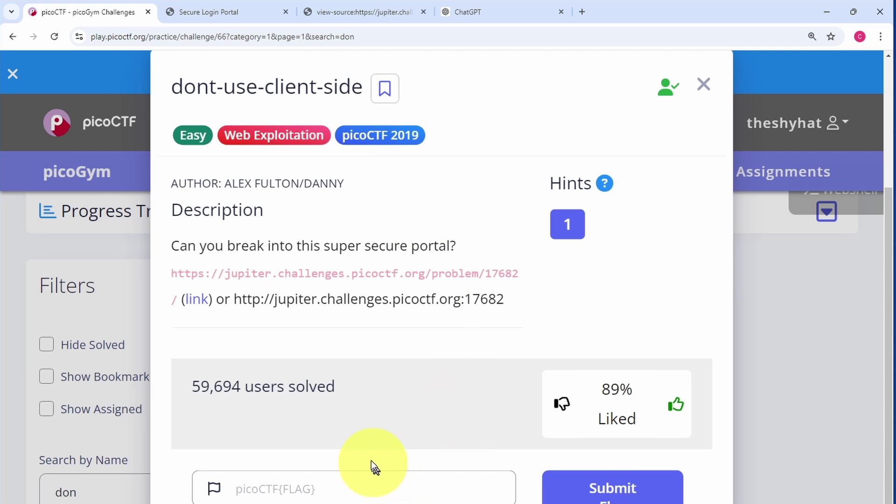
{"action": "left_click", "coordinate": [289, 490]}
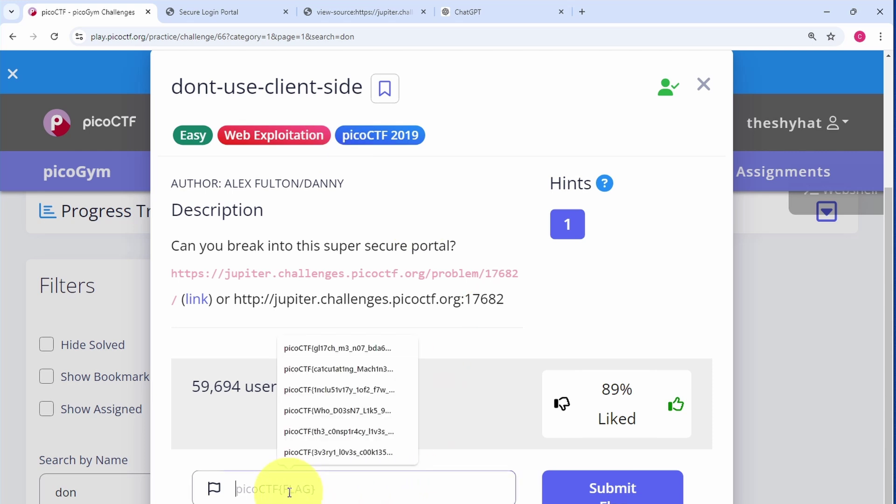
{"action": "key", "text": "ctrl+v"}
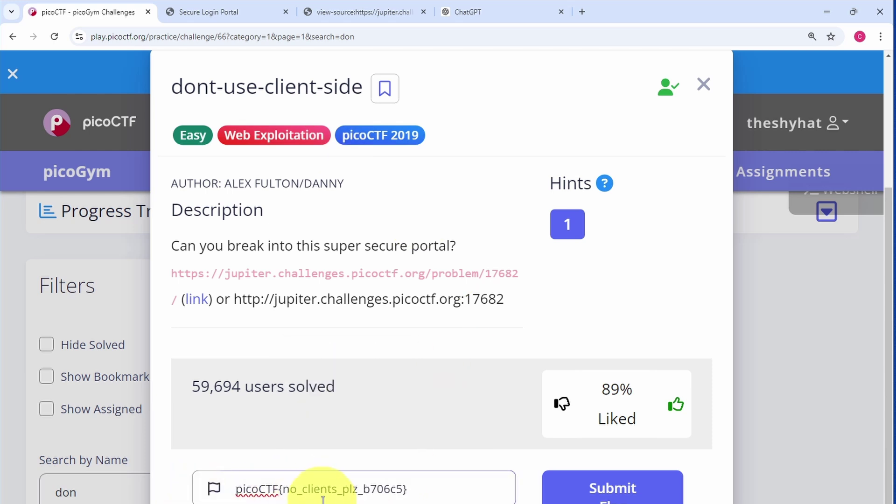
{"action": "left_click", "coordinate": [607, 501]}
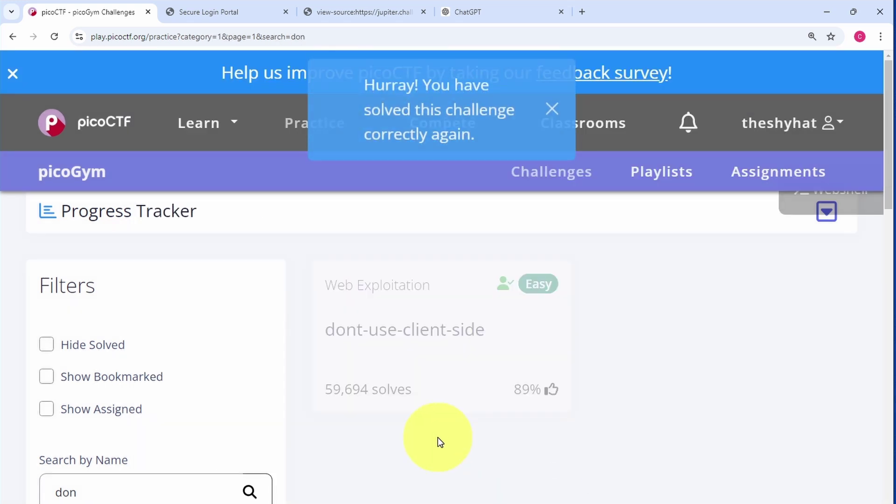
{"action": "left_click", "coordinate": [552, 117]}
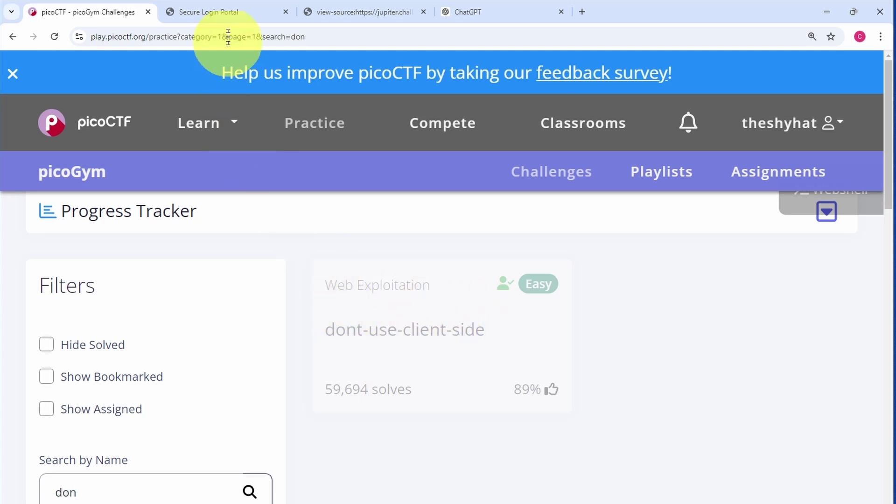
Copy the verify() function from the page source and go to the ChatGPT tab
{"action": "left_click", "coordinate": [352, 13]}
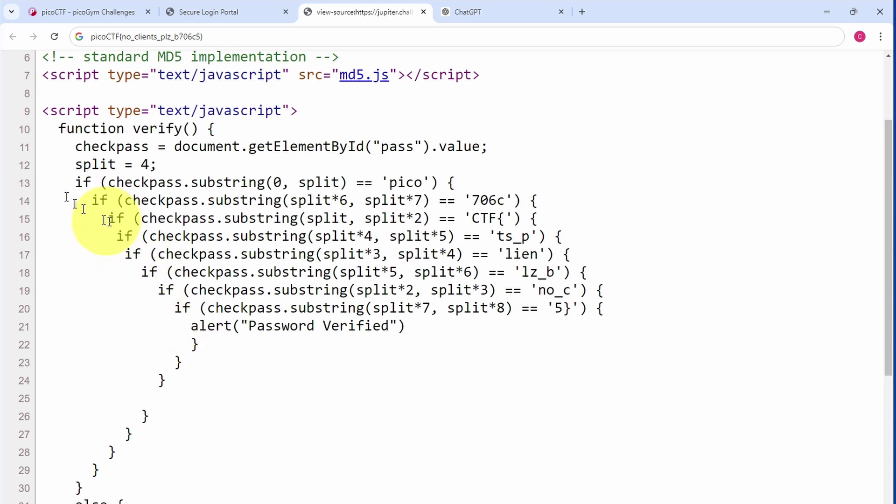
{"action": "left_click_drag", "start_coordinate": [59, 128], "coordinate": [156, 303]}
{"action": "scroll", "coordinate": [289, 285], "scroll_direction": "up", "scroll_amount": 6}
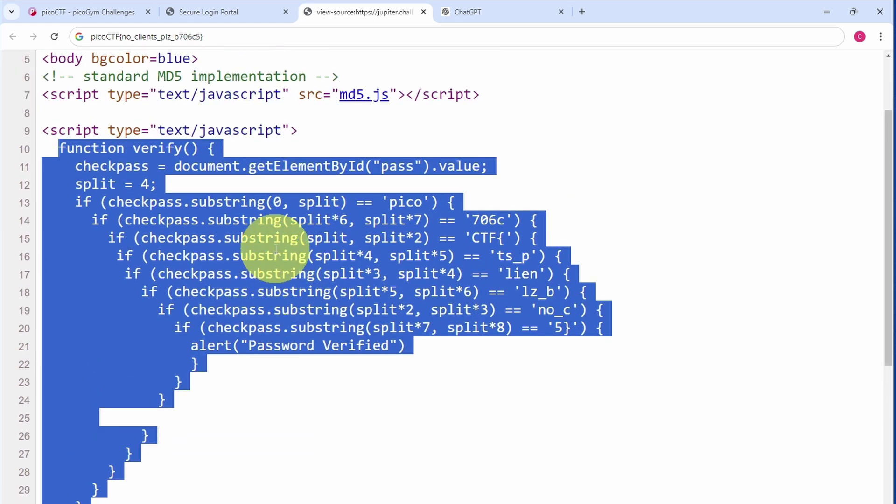
{"action": "right_click", "coordinate": [284, 254]}
{"action": "left_click", "coordinate": [286, 258]}
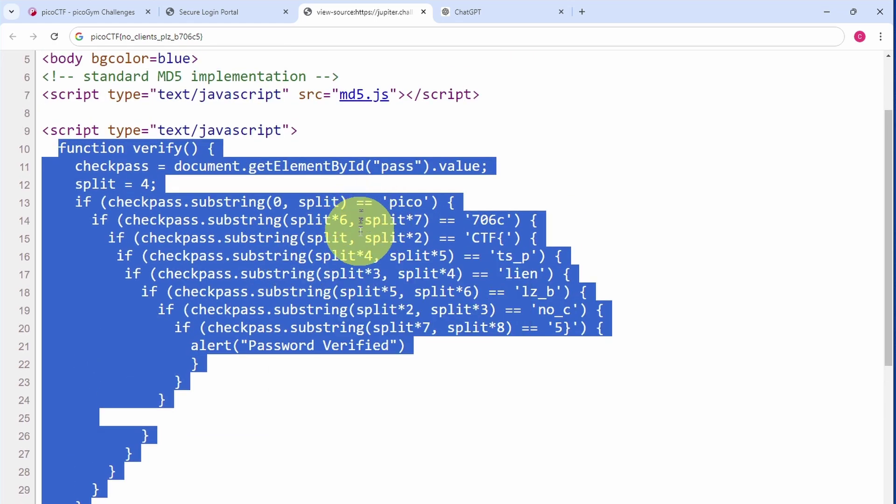
{"action": "left_click", "coordinate": [480, 13]}
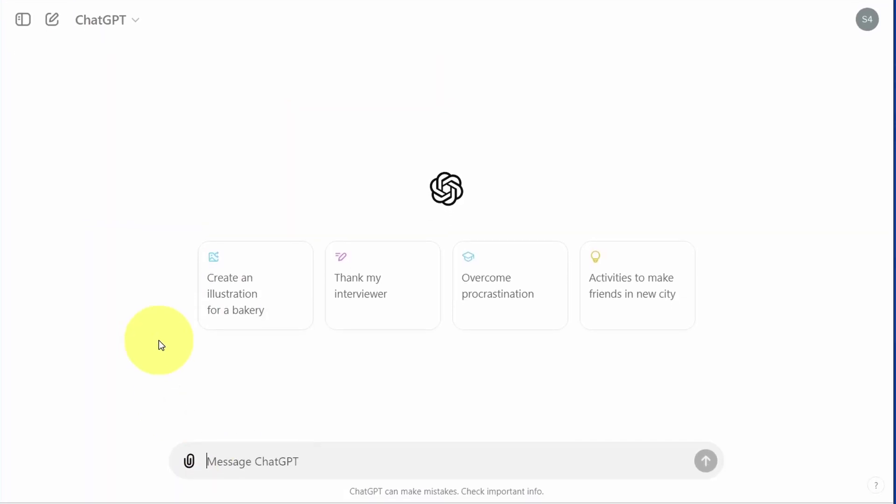
Ask ChatGPT to reassemble the string from all the splits, with the verify() code pasted below
{"action": "type", "text": "Please "}
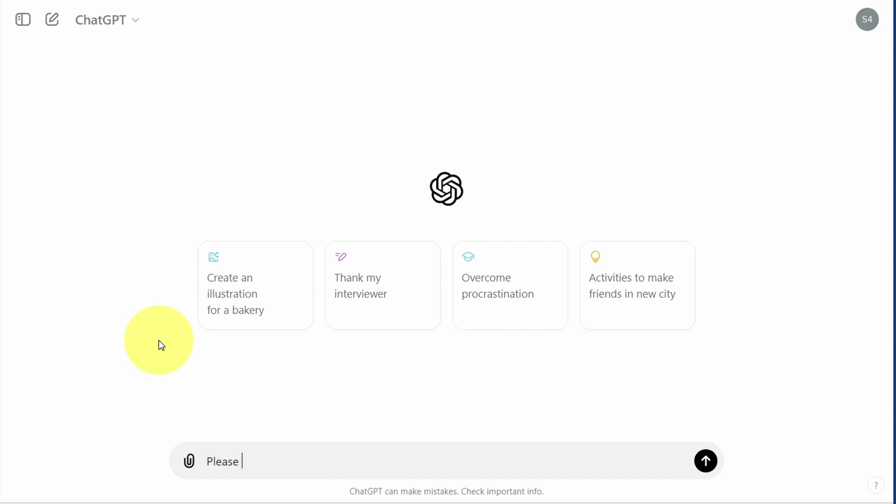
{"action": "type", "text": "reassemble the string from all of the splits"}
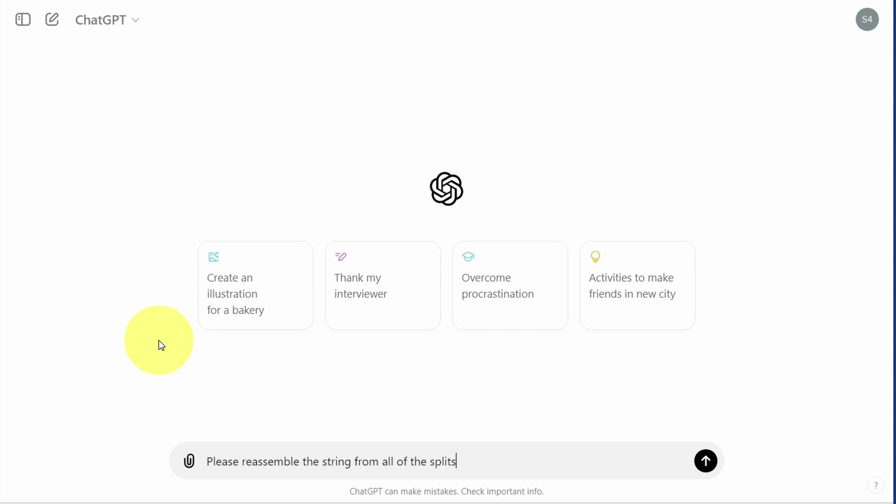
{"action": "key", "text": "shift+Return"}
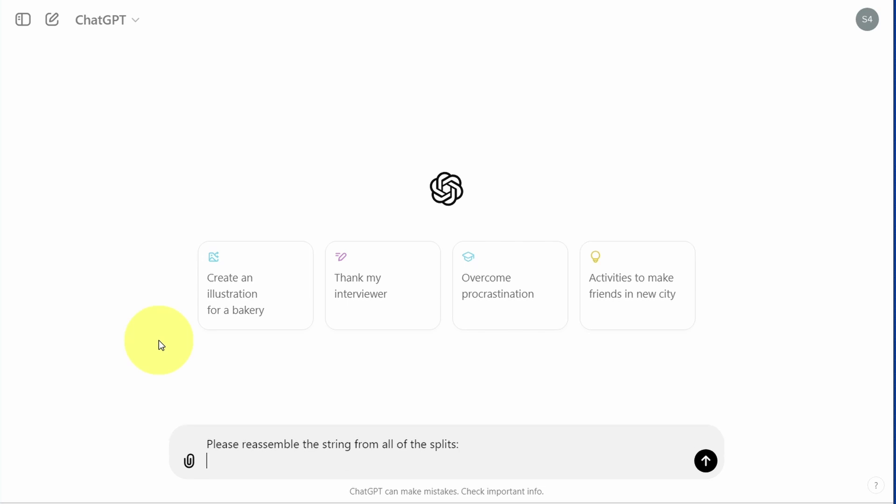
{"action": "key", "text": "ctrl+v"}
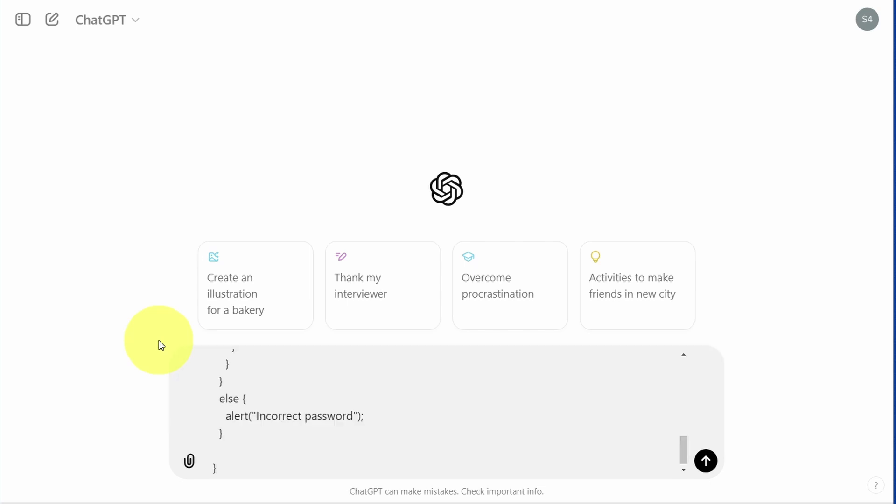
{"action": "key", "text": "Return"}
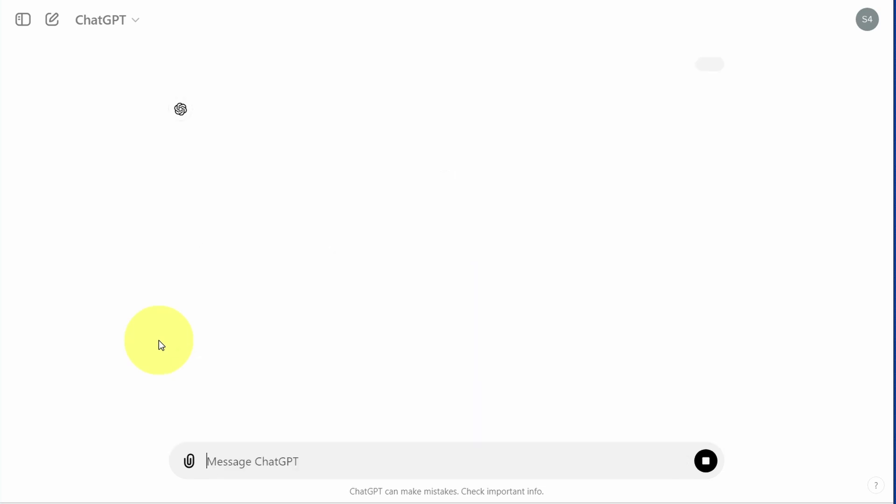